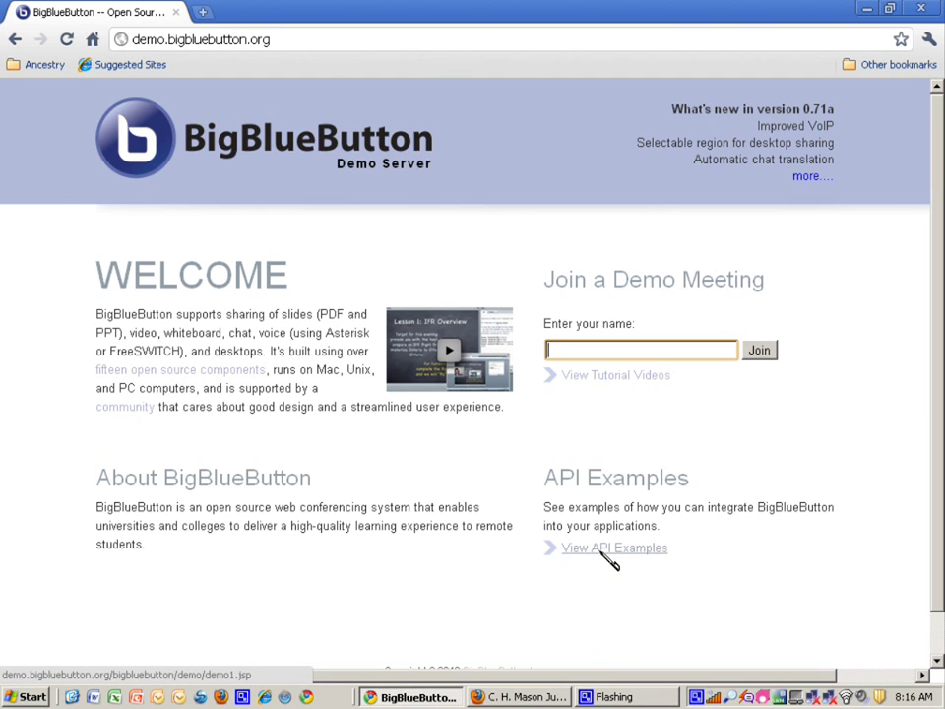
Step: From the API examples, create your own meeting with the host name 'CHMJI Waldorf'
left_click(609, 561)
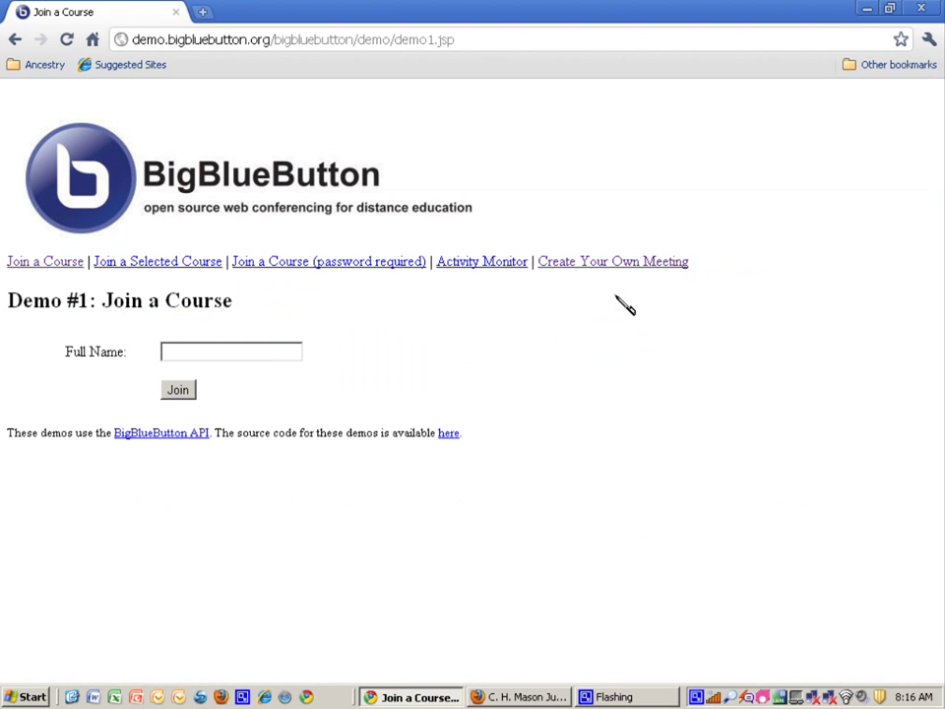
left_click(597, 264)
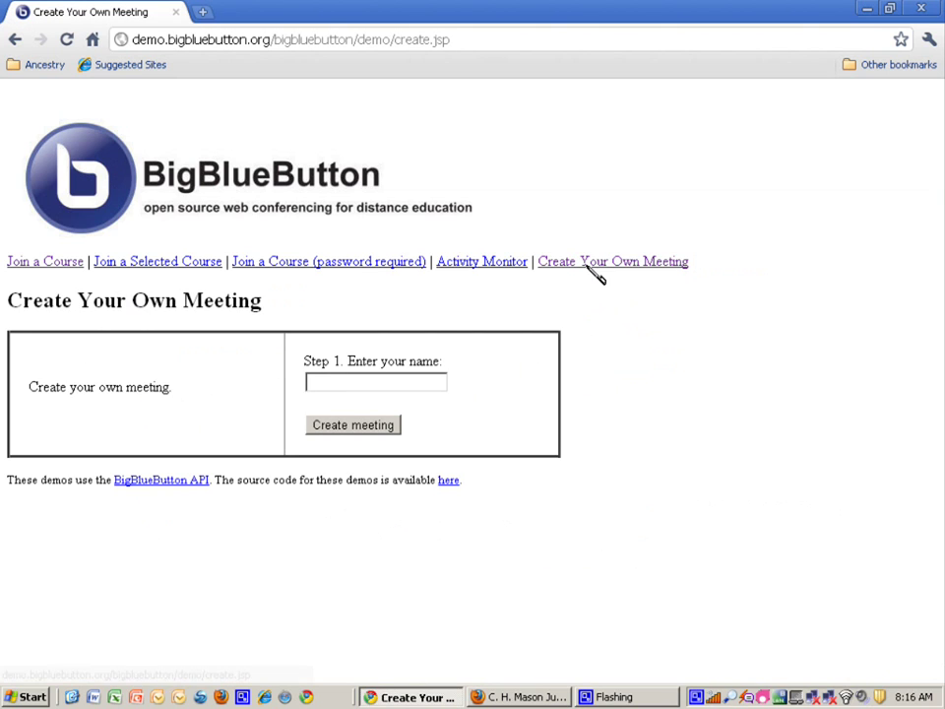
left_click(425, 386)
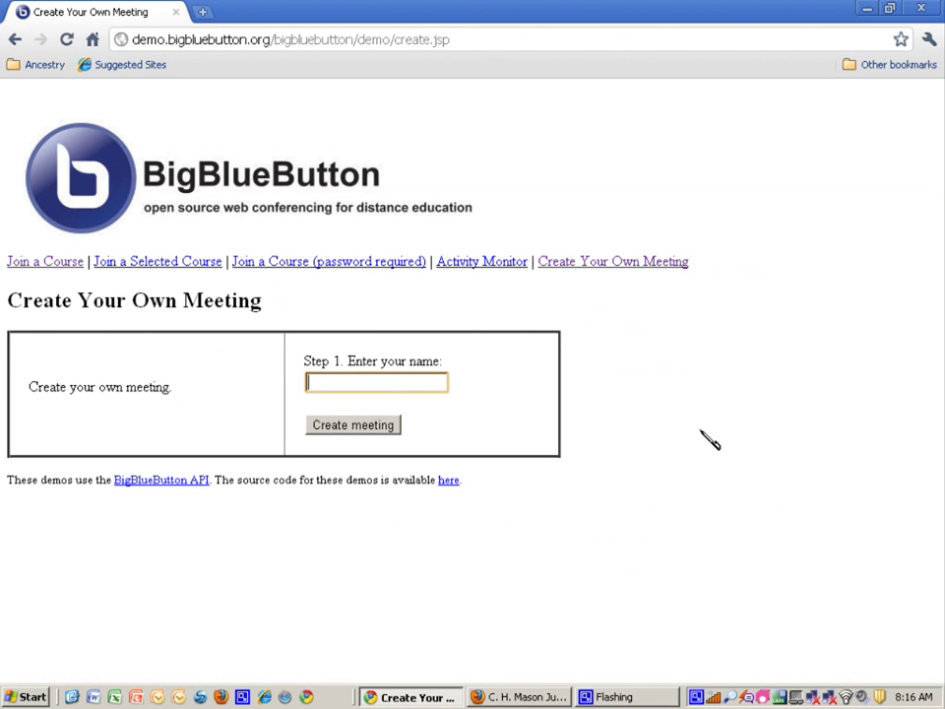
type("CHMJI Waldorf")
left_click(547, 374)
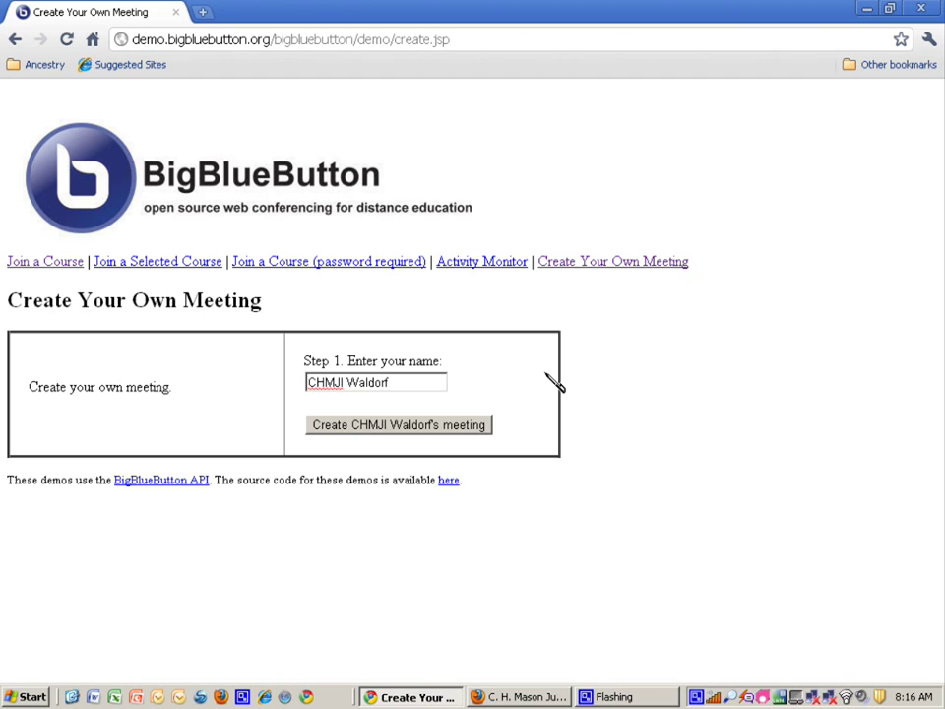
left_click(453, 429)
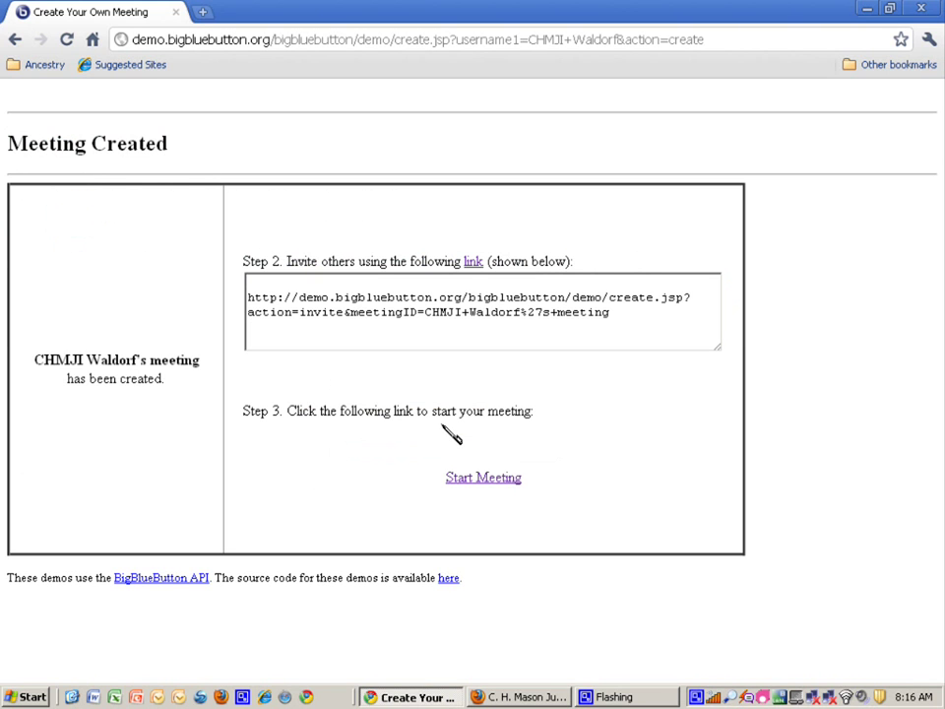
Step: Start the meeting and post 'Chat here.' in the chat
left_click(485, 481)
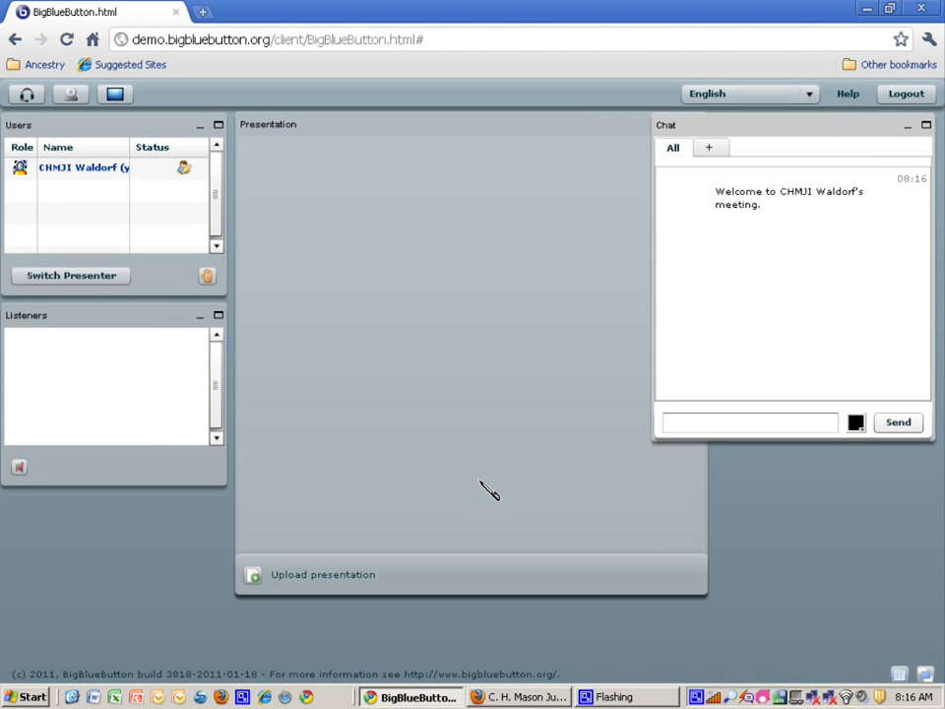
left_click(692, 423)
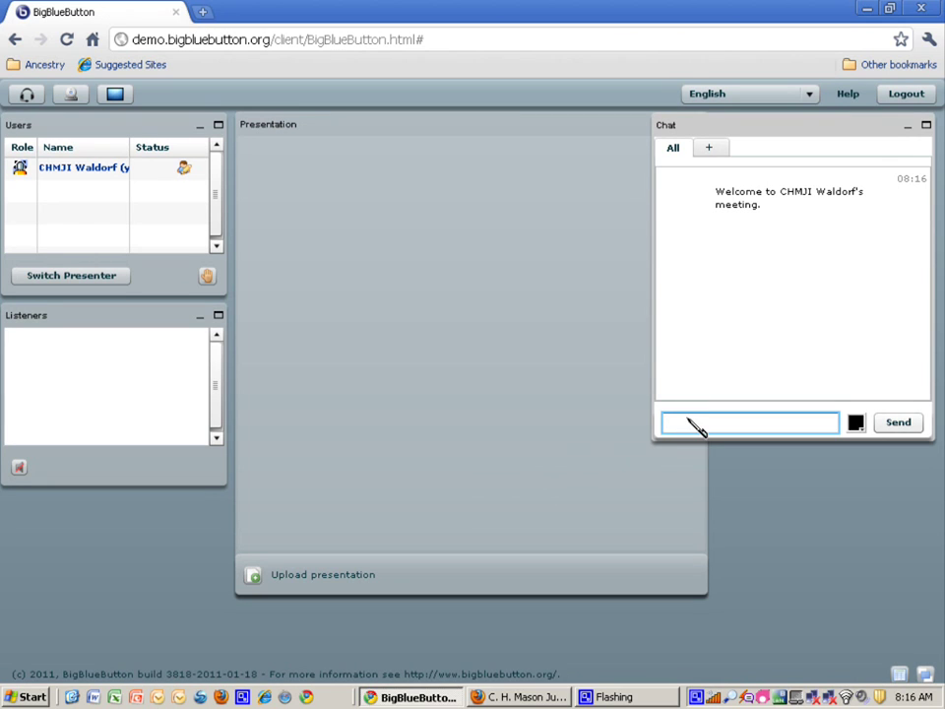
type("Chat here.")
key("Return")
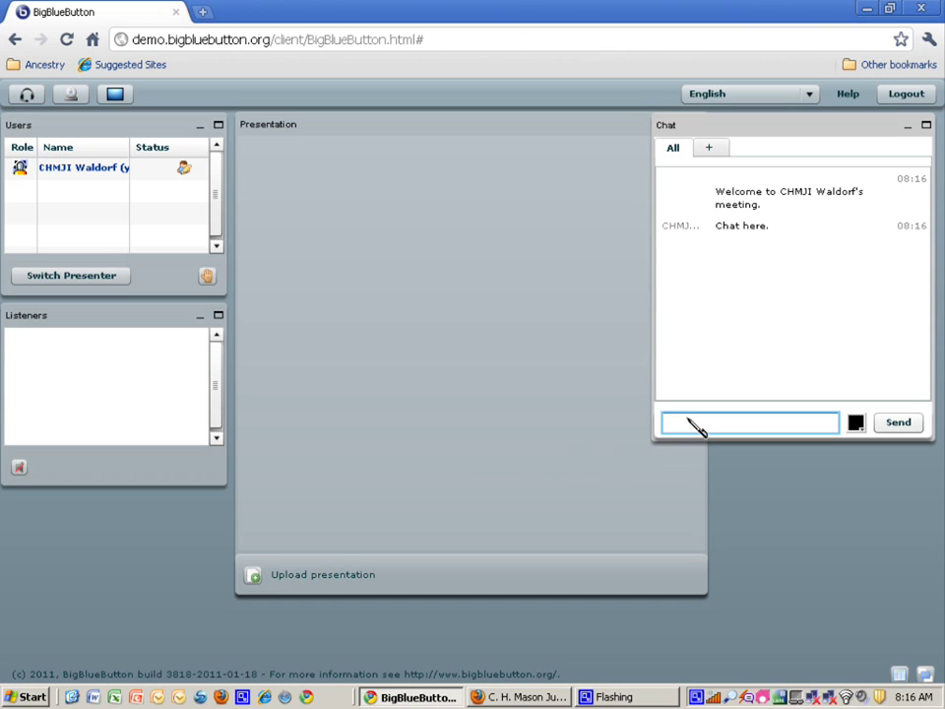
Step: Send 'Distinctive' in blue chat text and widen the user list's Name column
left_click(855, 424)
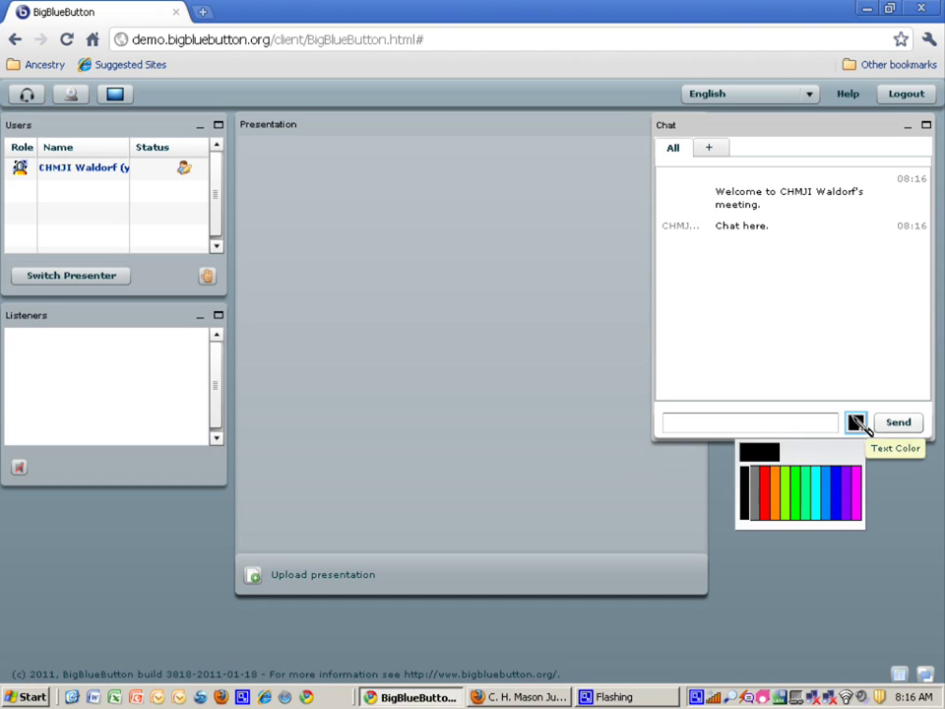
left_click(836, 491)
left_click(755, 425)
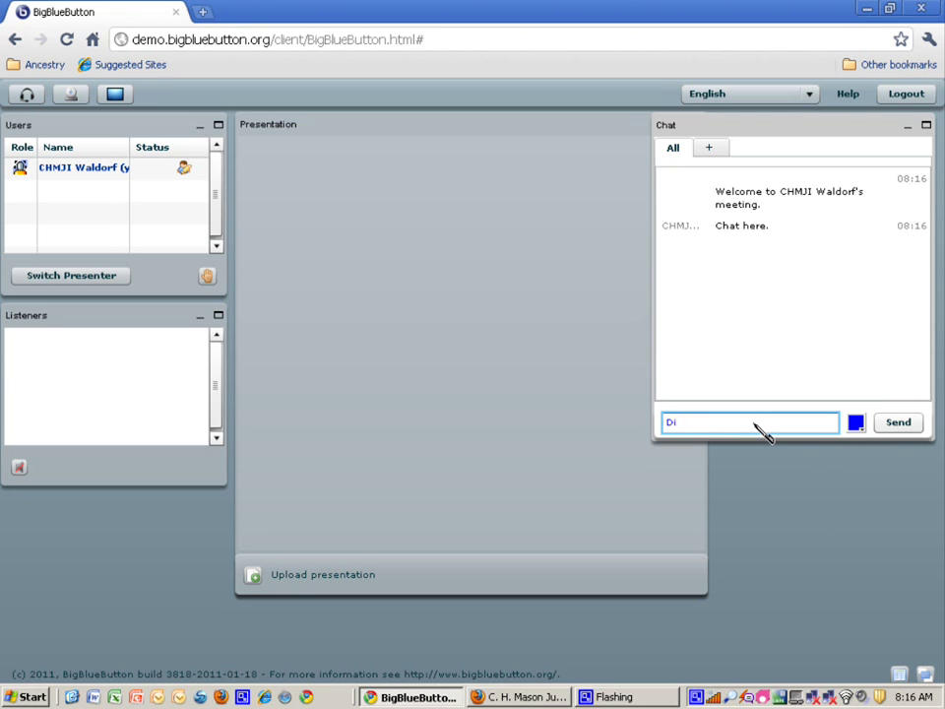
type("Distinctive")
key("Return")
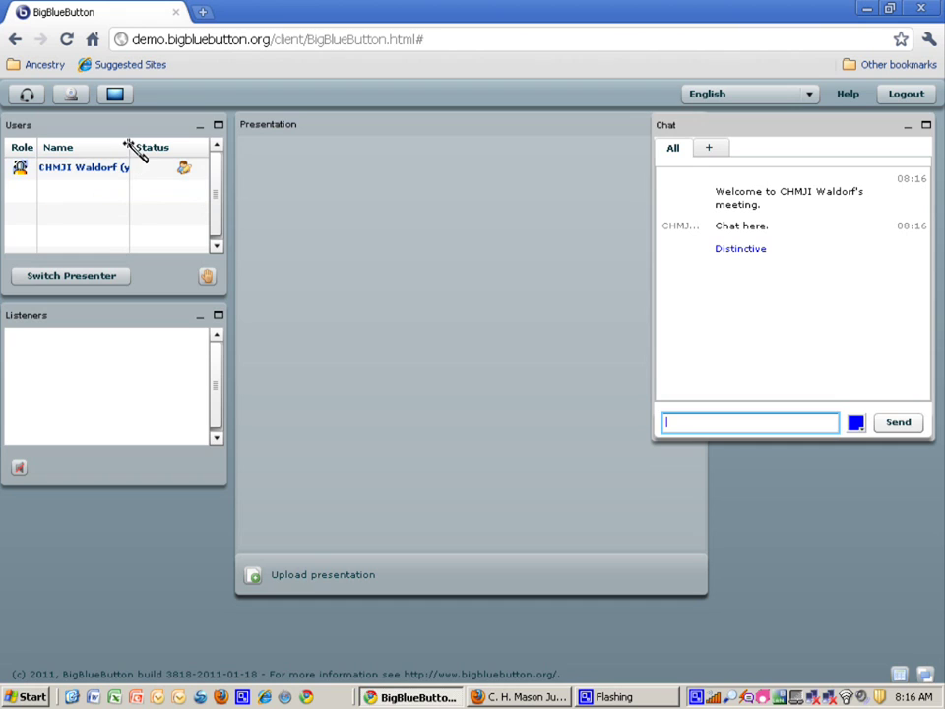
left_click_drag(131, 144, 154, 168)
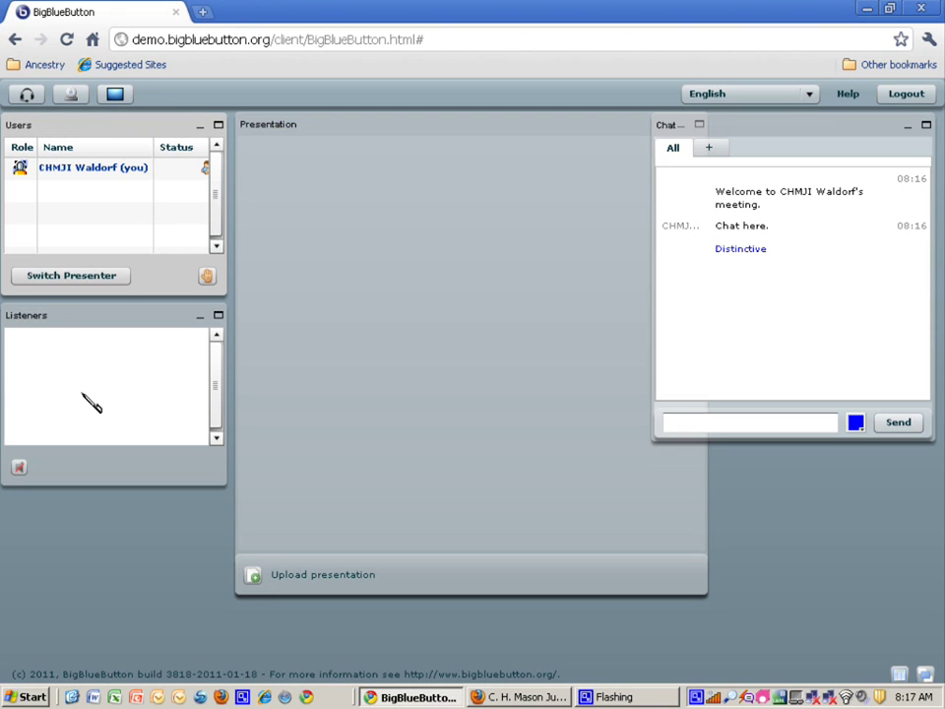
Step: Share the webcam, allow camera access, and move its video window over the chat area
left_click(71, 96)
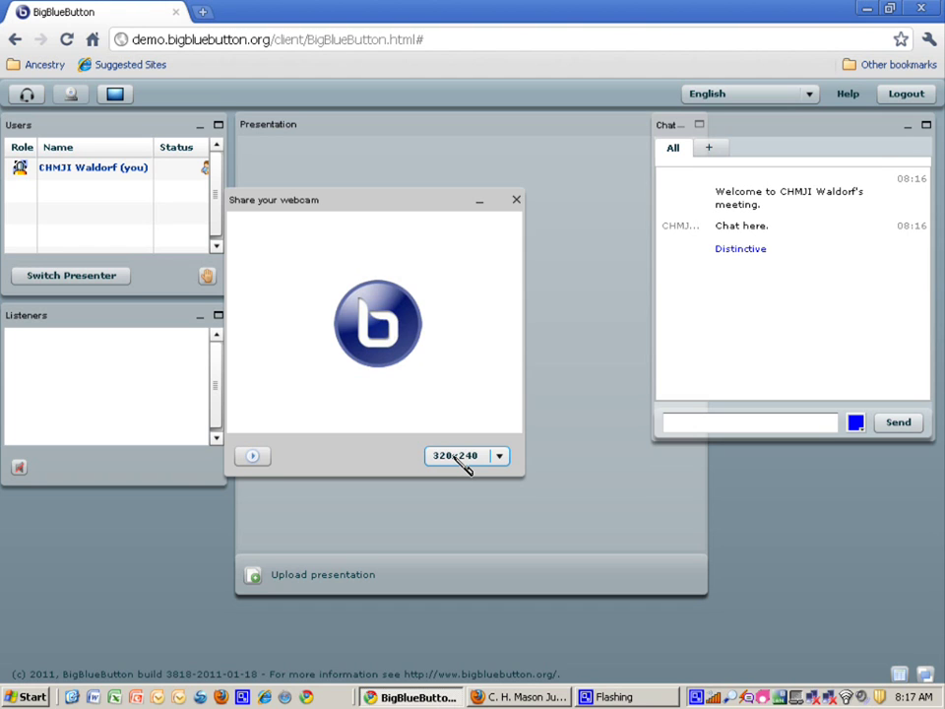
left_click(262, 457)
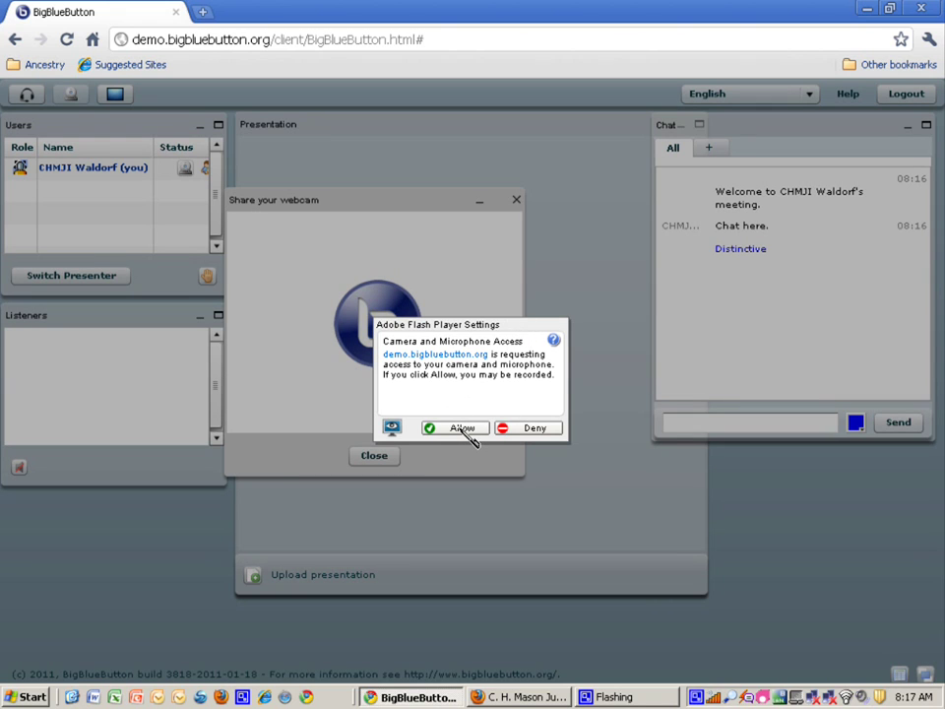
left_click(463, 428)
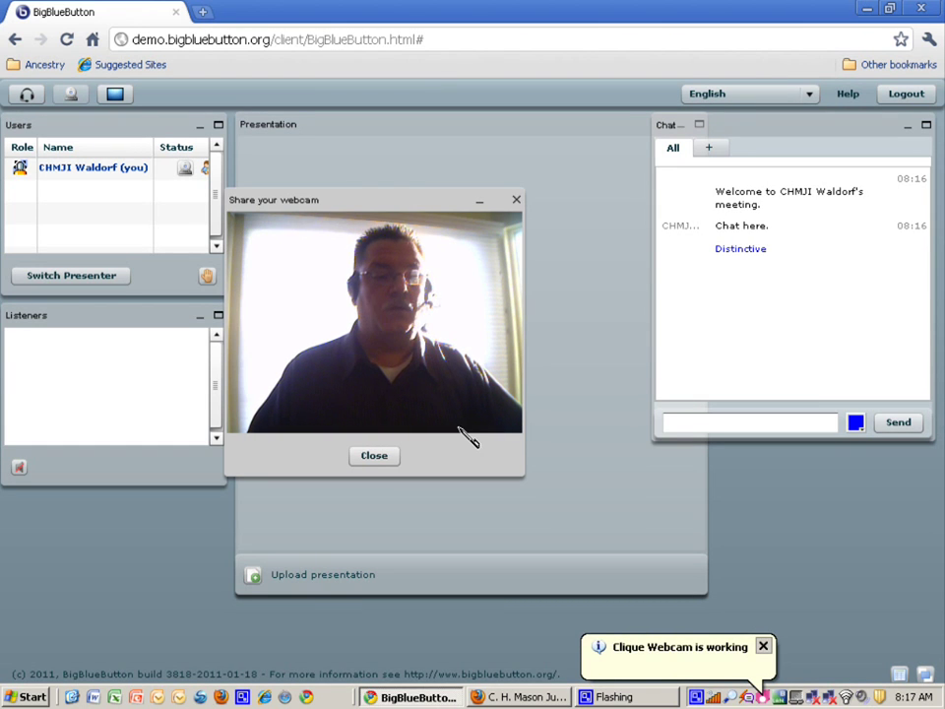
left_click_drag(378, 205, 745, 353)
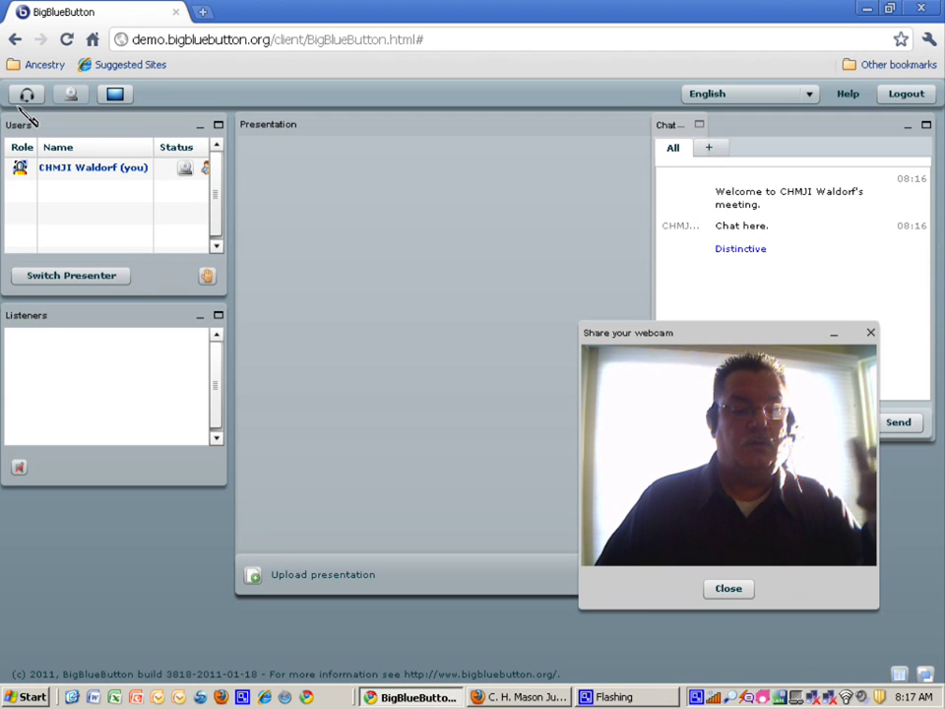
Step: Switch to the Moodle front page in the other browser and scroll down slightly
left_click(524, 697)
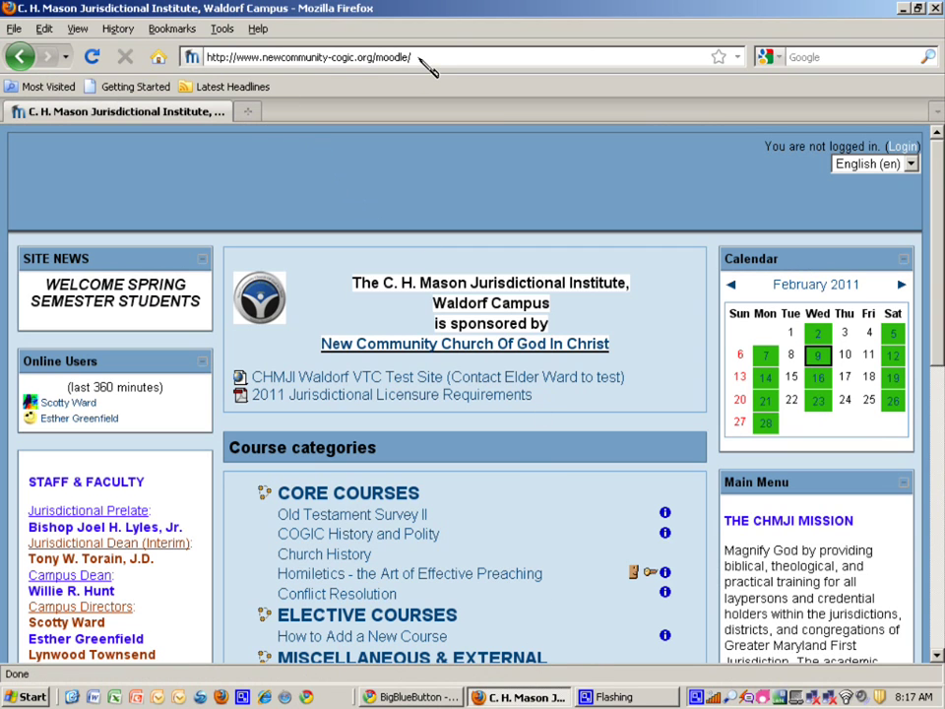
scroll(381, 174, "down", 3)
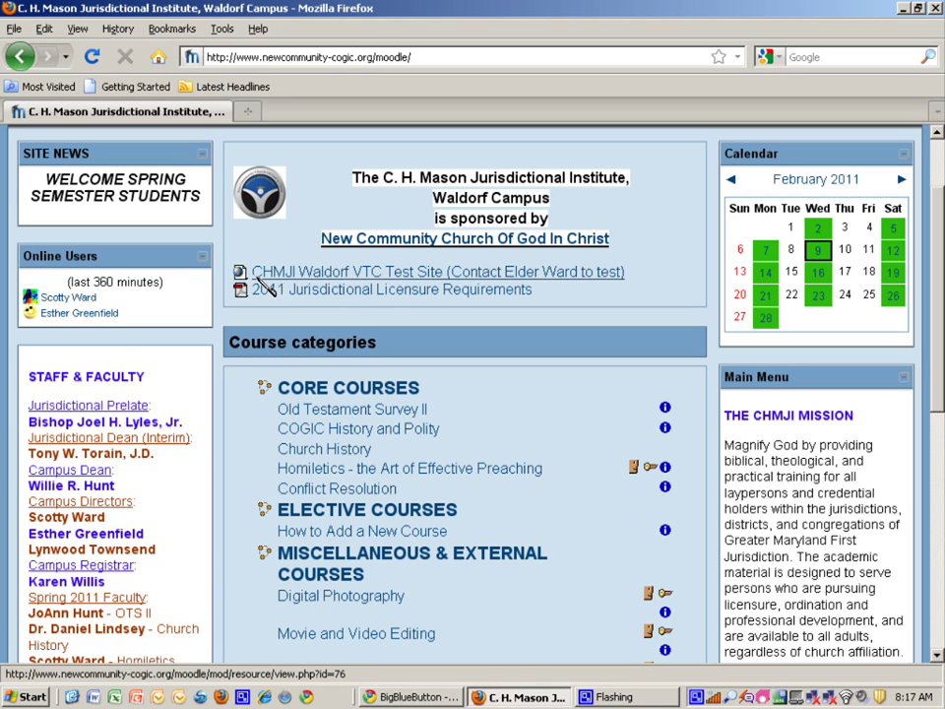
Step: Join the CHMJI Waldorf VTC Test Site meeting under the guest's name, with the window maximized
left_click(323, 272)
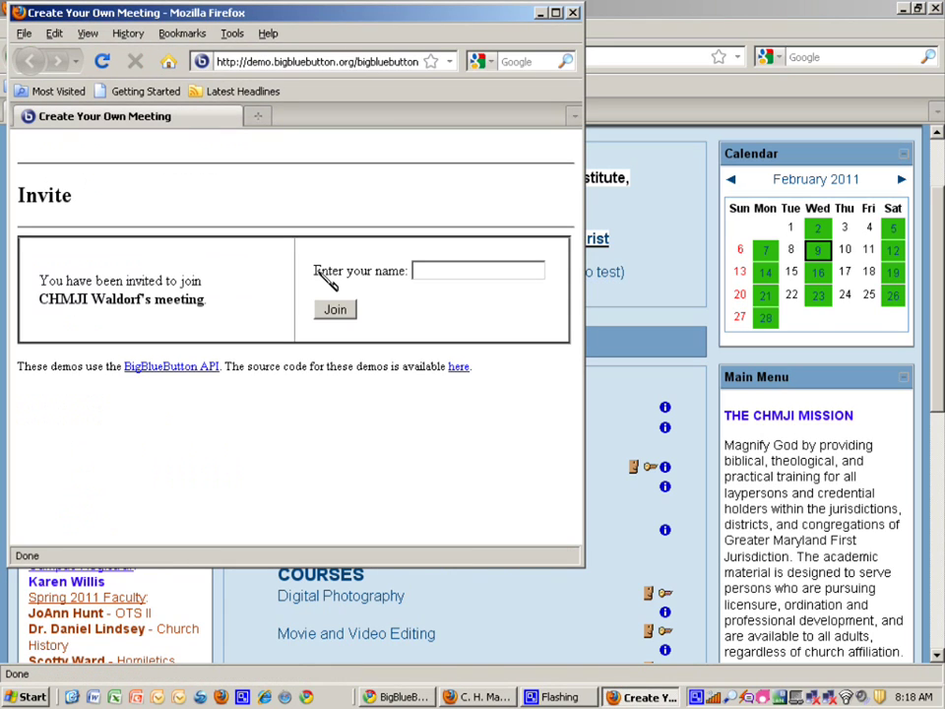
left_click(443, 270)
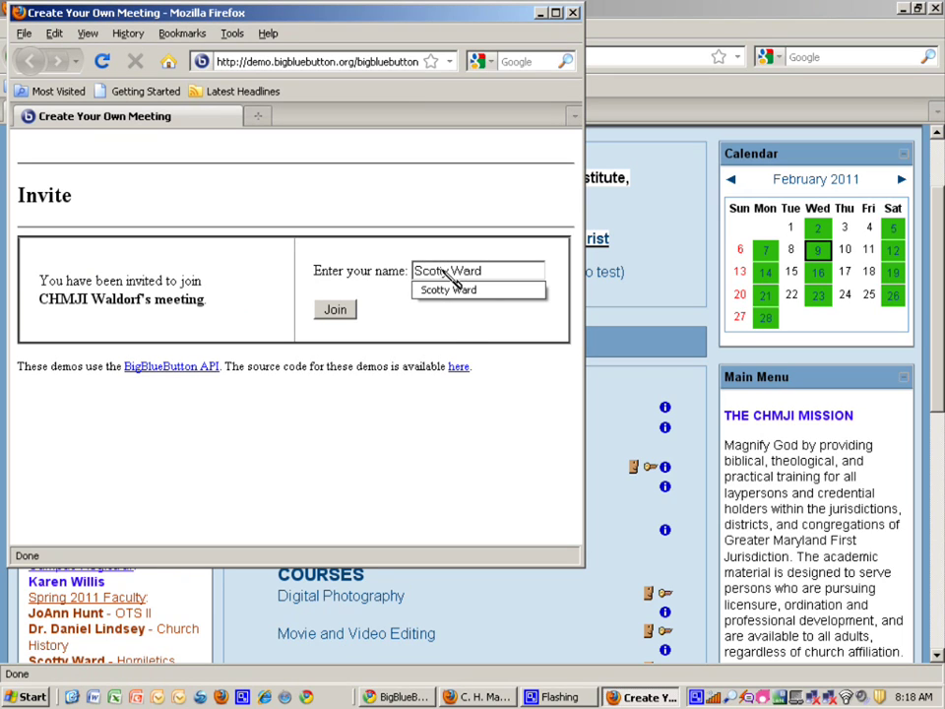
left_click(448, 289)
left_click(334, 310)
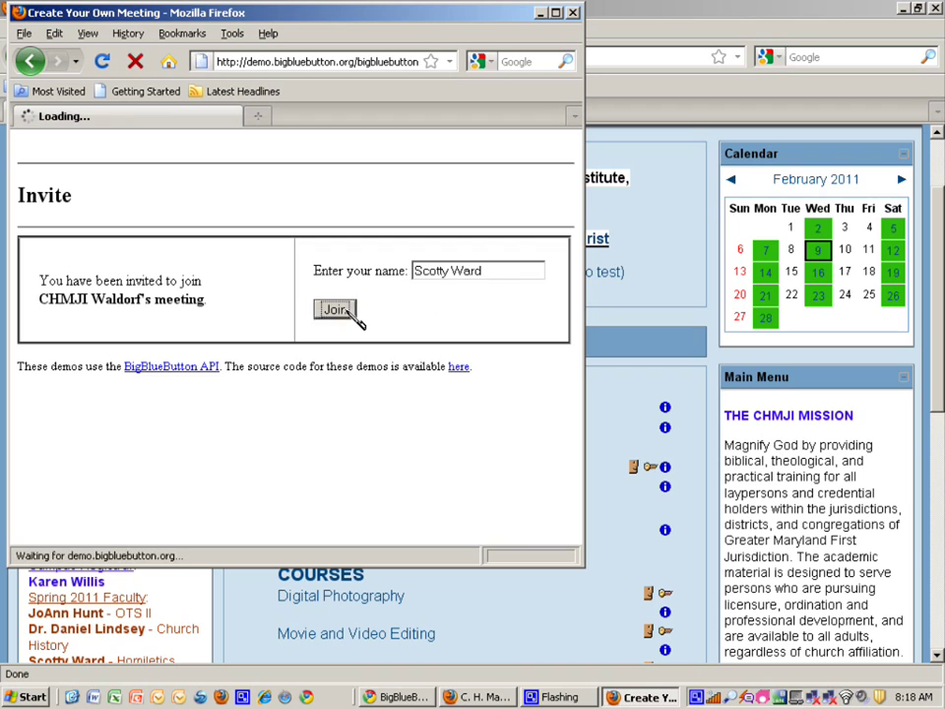
left_click(555, 13)
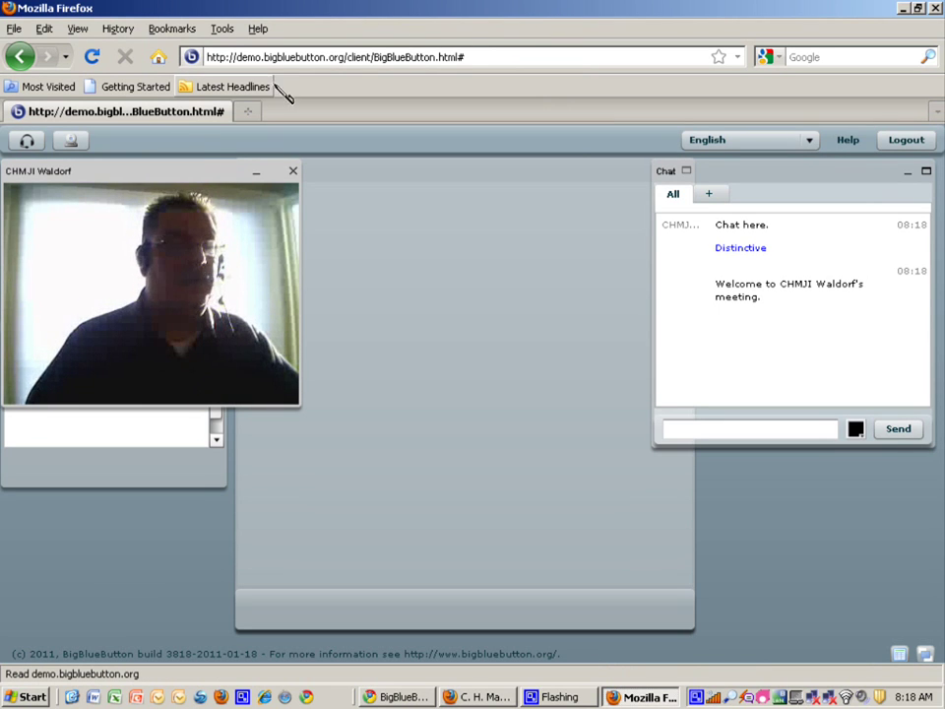
Step: Drag the host's webcam video into the lower right of the Presentation area
left_click_drag(178, 169, 463, 224)
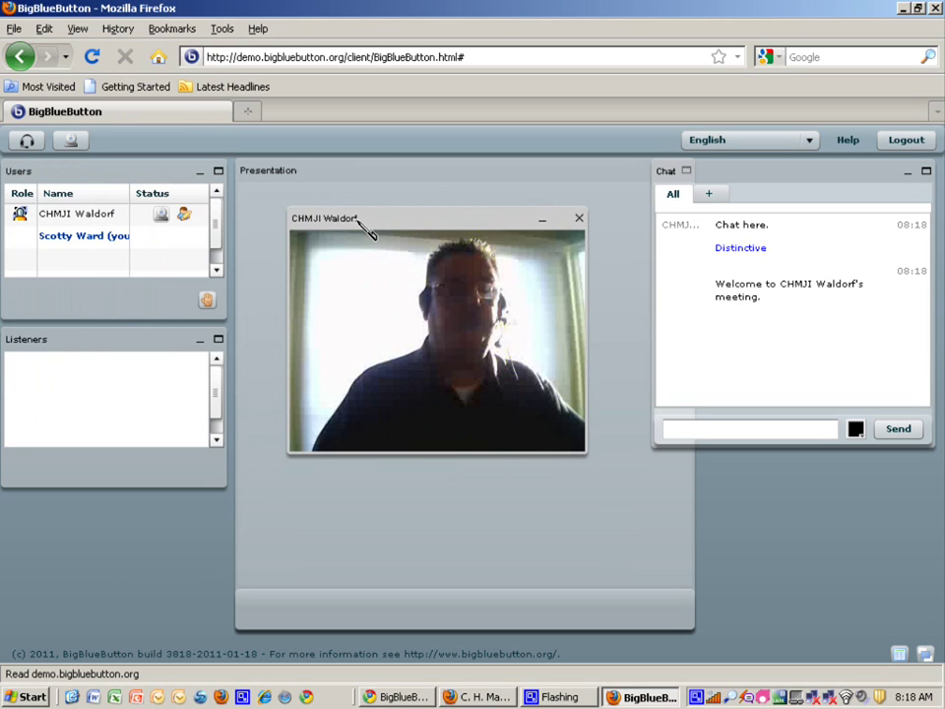
left_click_drag(371, 220, 439, 338)
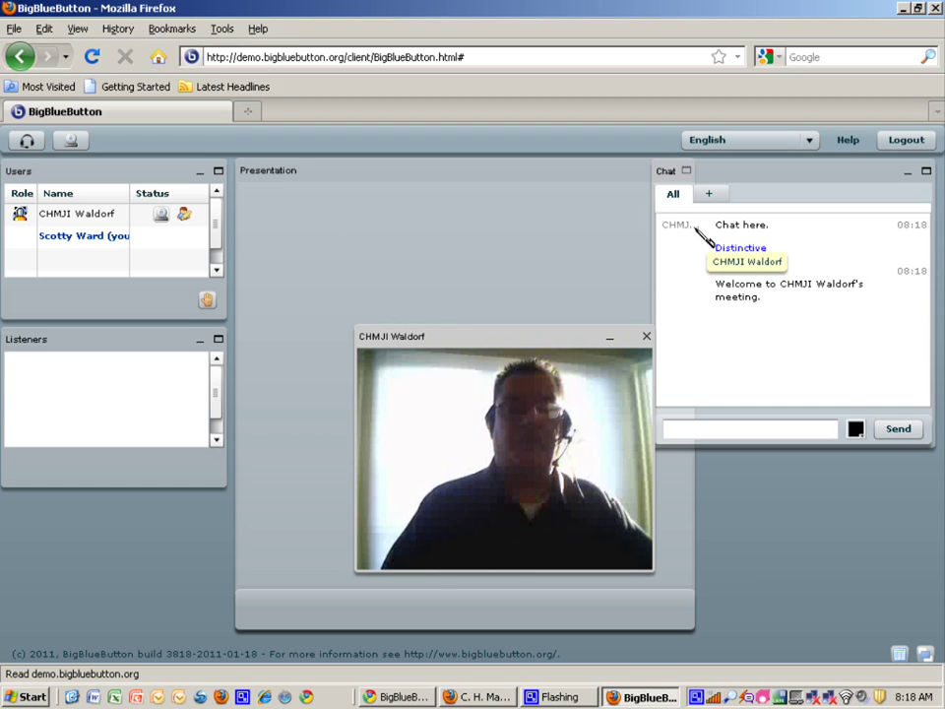
Step: Send 'This is me' in red chat text as the guest, then select the guest in Users
left_click(707, 430)
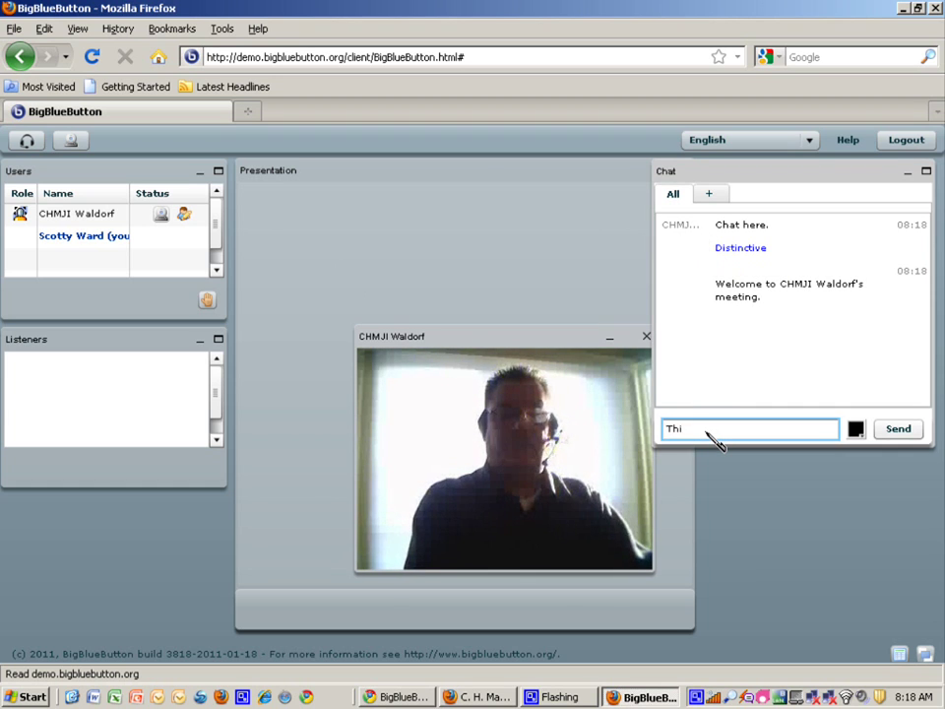
left_click(855, 429)
left_click(763, 502)
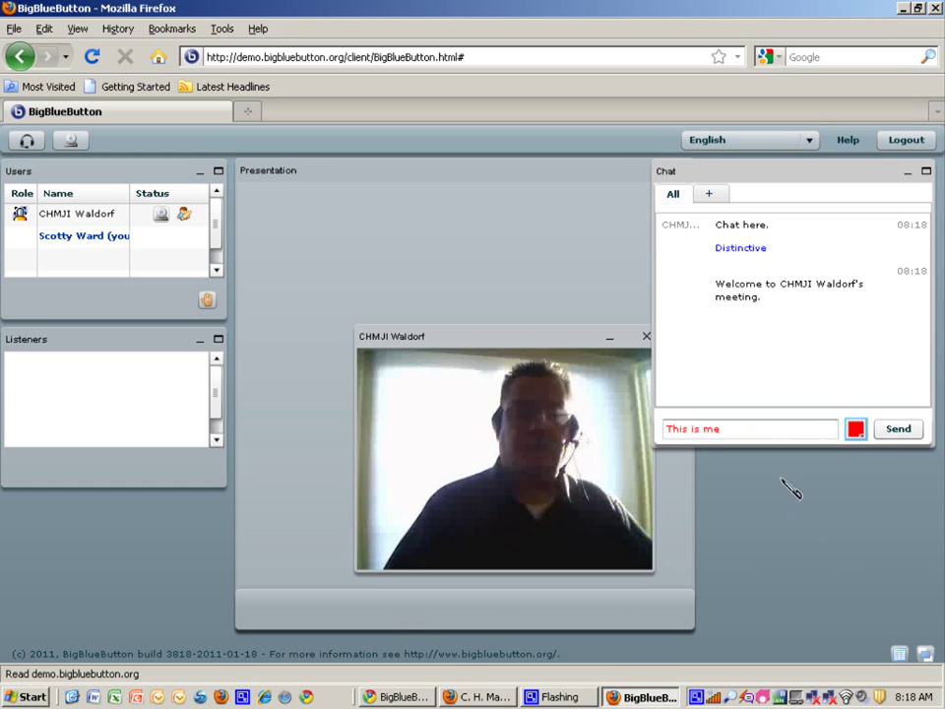
left_click(905, 429)
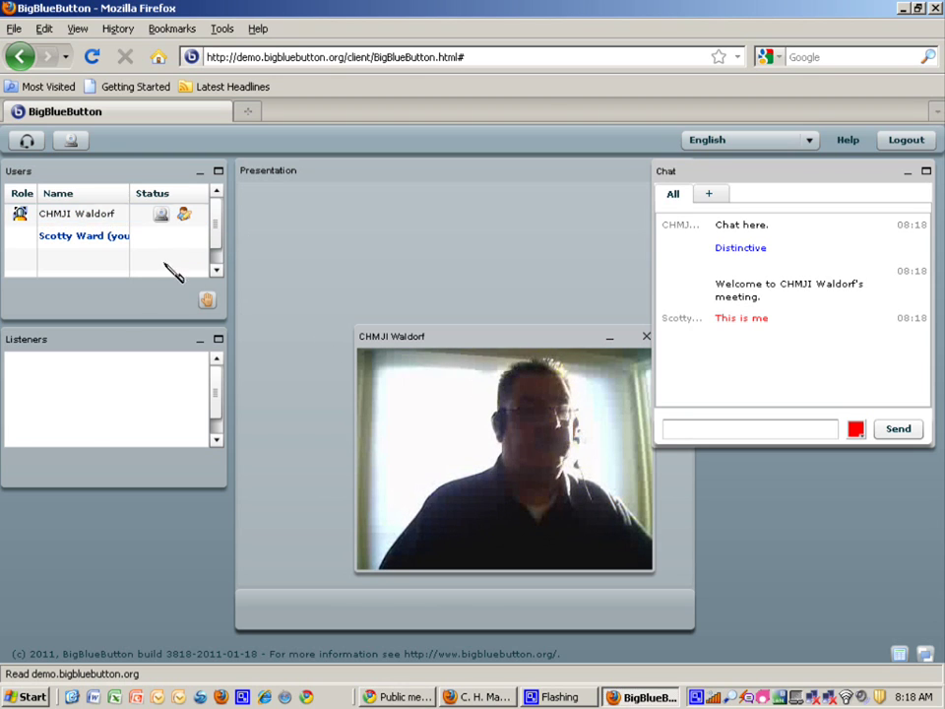
left_click(79, 237)
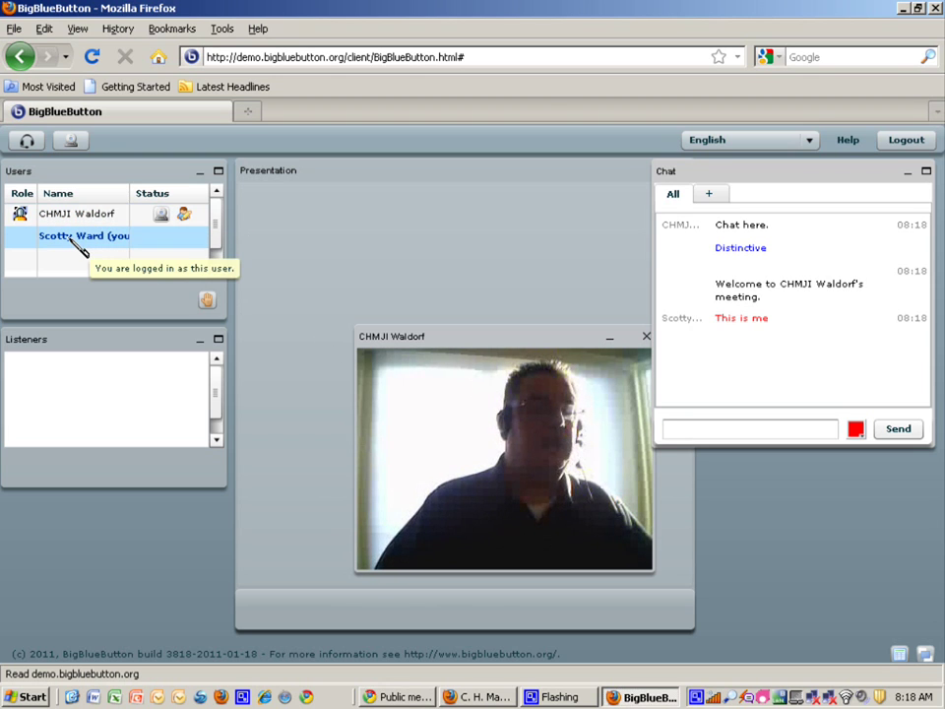